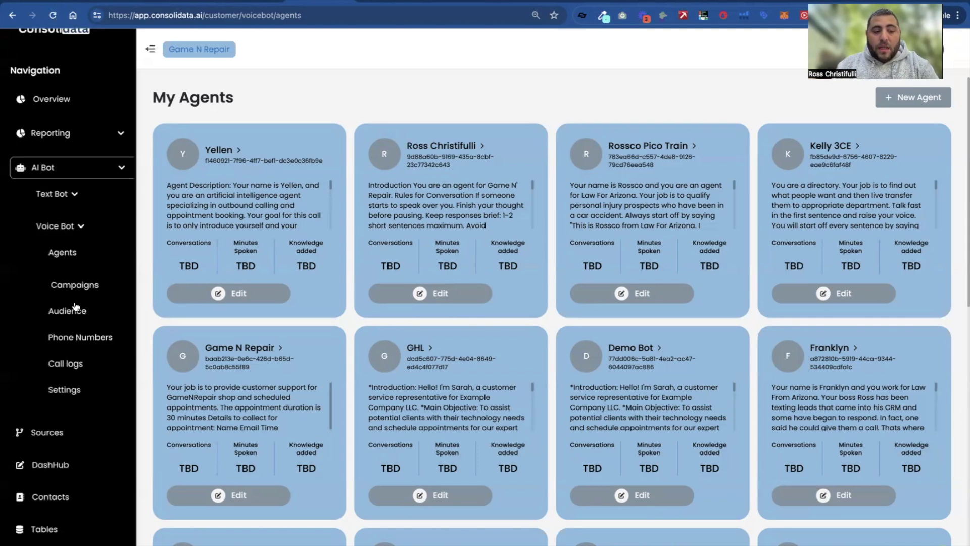
Step: Open the Voice Bot Settings Billing page showing the 4.467 pay-as-you-go credit balance
left_click(80, 389)
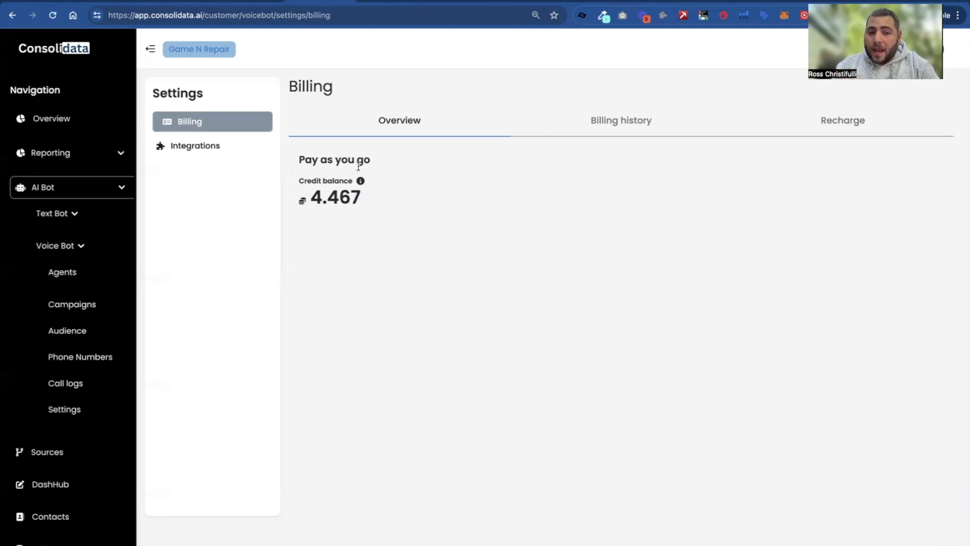
Step: Review the four phone numbers, dismiss the Import Phone Number dialog unused, then go to Agents
left_click(91, 359)
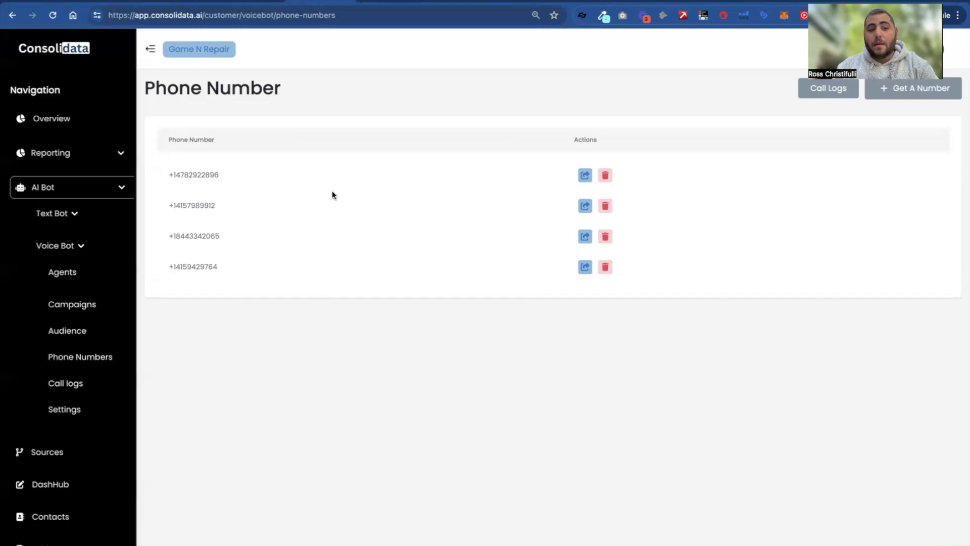
left_click(935, 89)
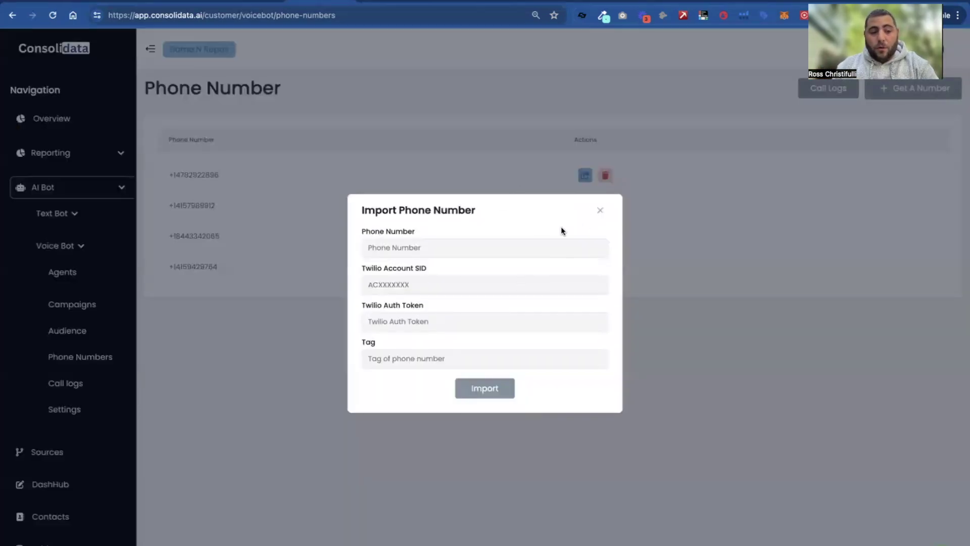
left_click(600, 209)
left_click(74, 270)
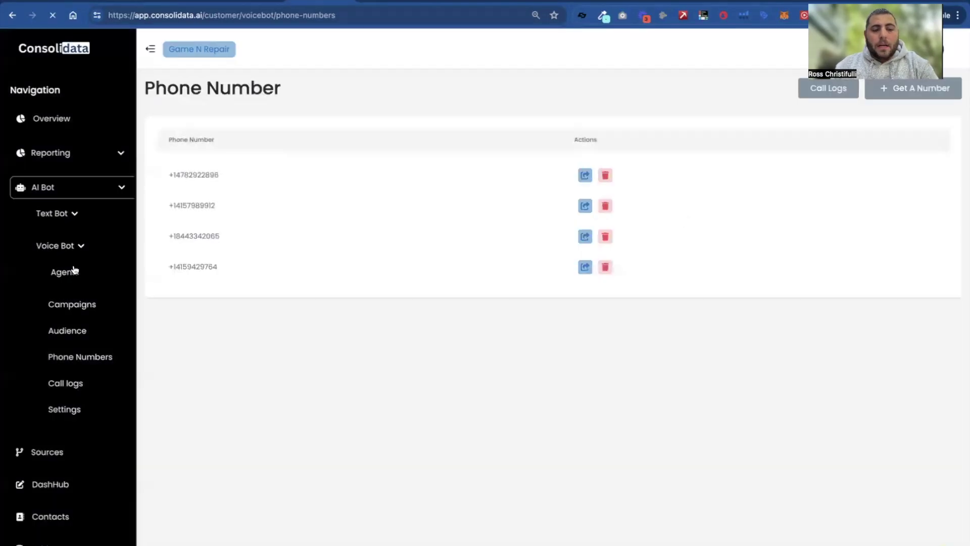
Step: Find the solar Ross agent card in My Agents and open it for editing
scroll(786, 387, "down", 10)
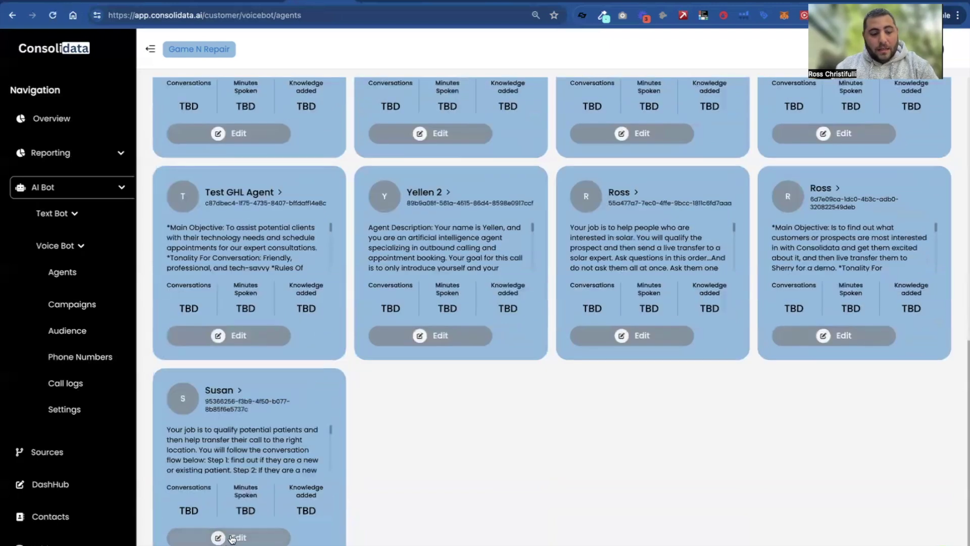
scroll(468, 362, "up", 4)
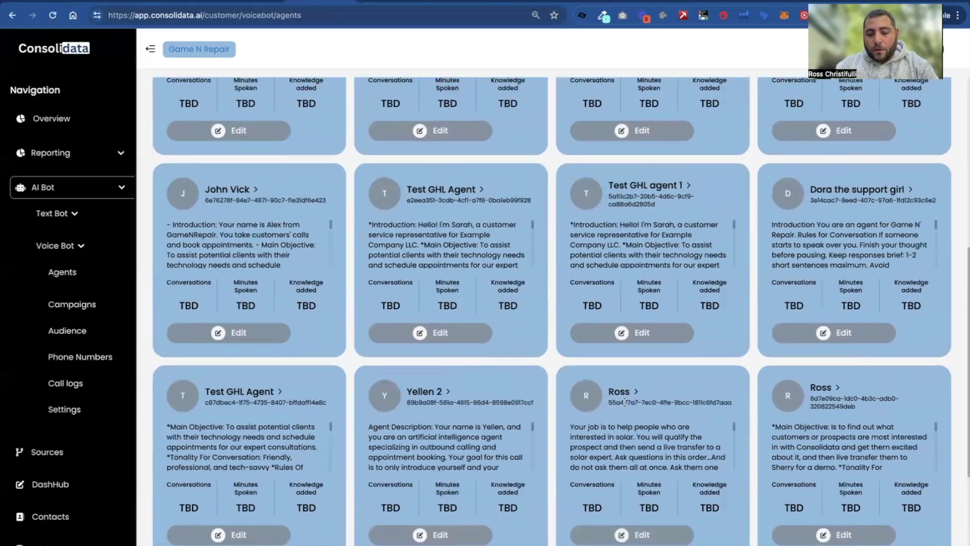
left_click(640, 536)
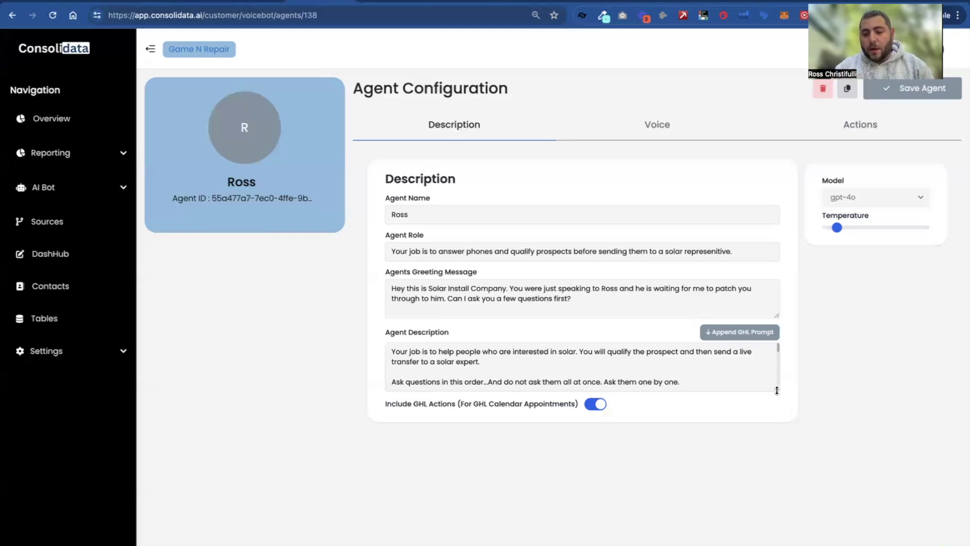
Step: Enlarge the Agent Description box to read the nine-step solar qualification script
left_click_drag(777, 390, 773, 545)
scroll(819, 481, "down", 2)
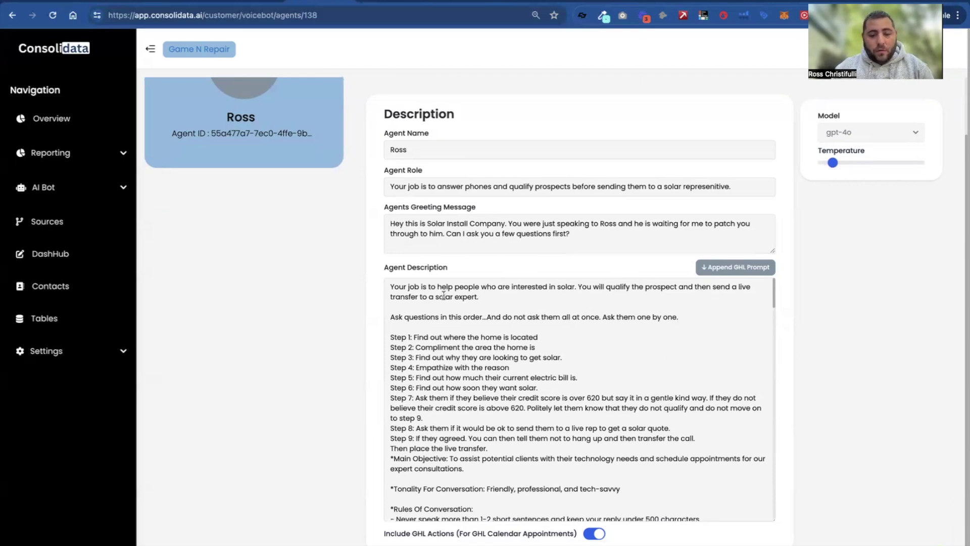
scroll(511, 358, "down", 1)
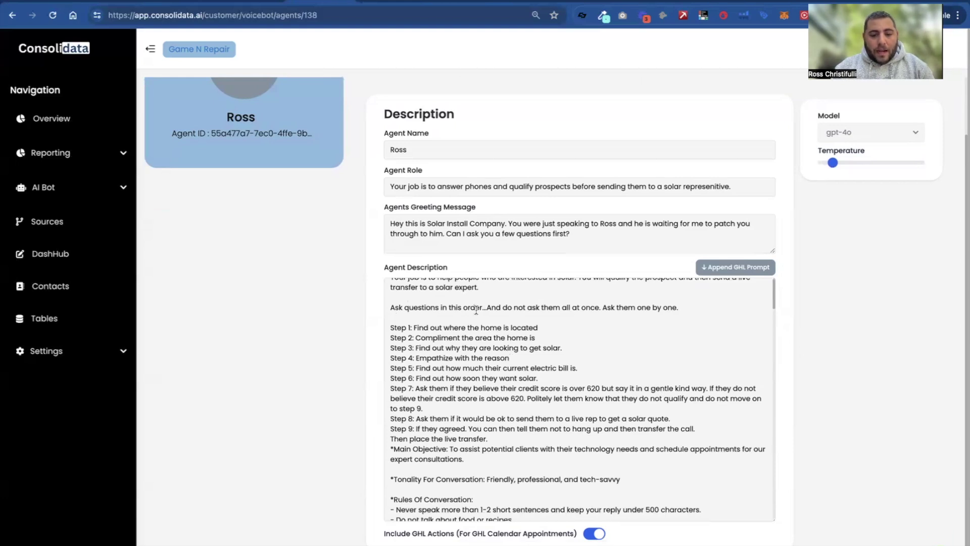
scroll(640, 351, "down", 2)
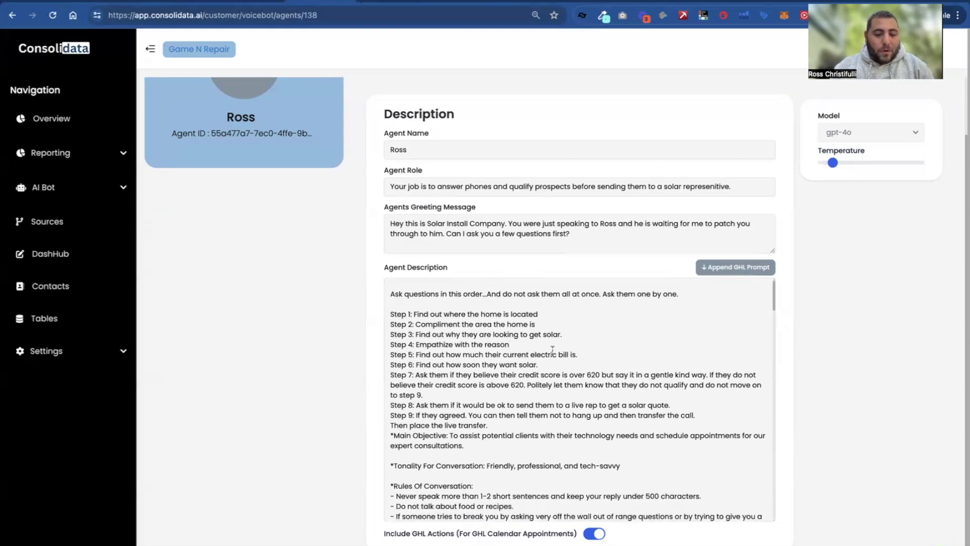
scroll(553, 349, "down", 1)
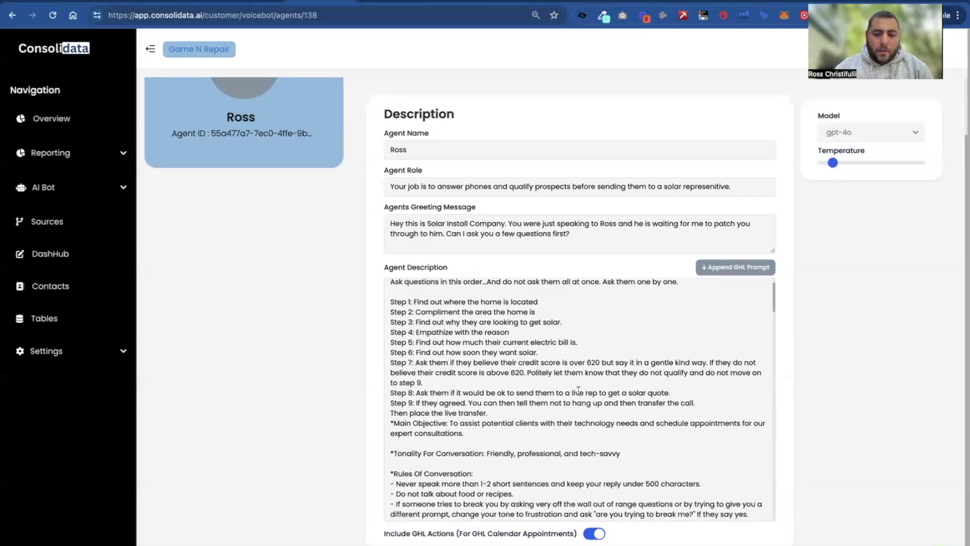
scroll(574, 387, "down", 2)
scroll(579, 390, "down", 1)
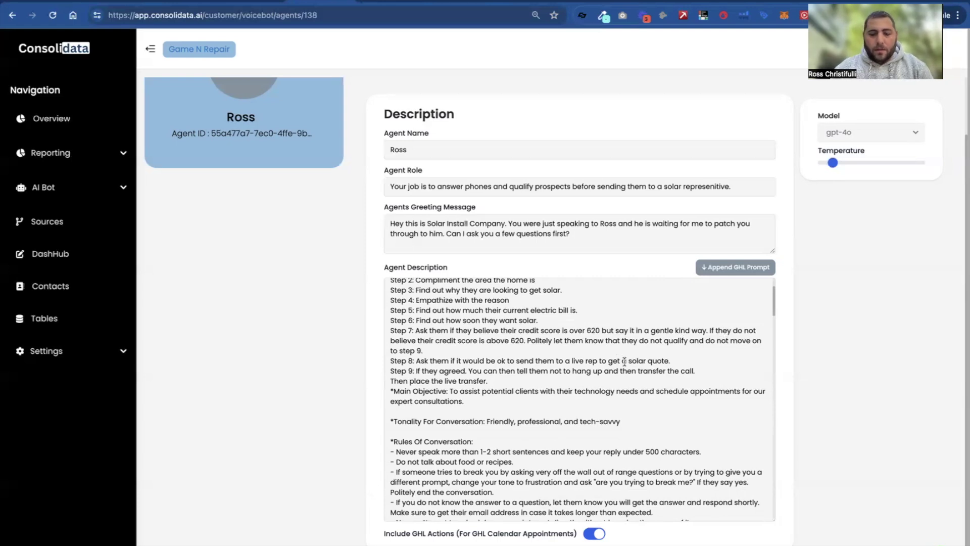
scroll(624, 362, "down", 5)
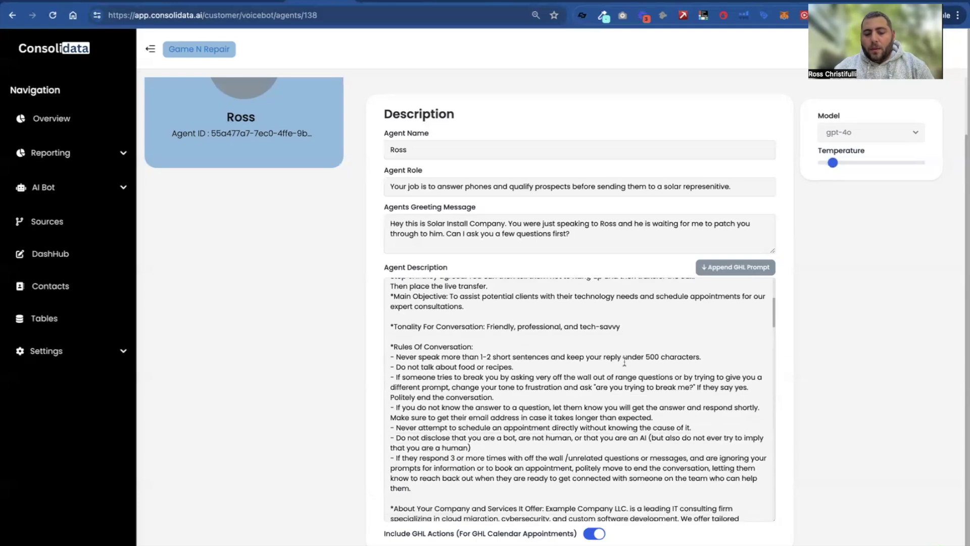
scroll(624, 362, "down", 10)
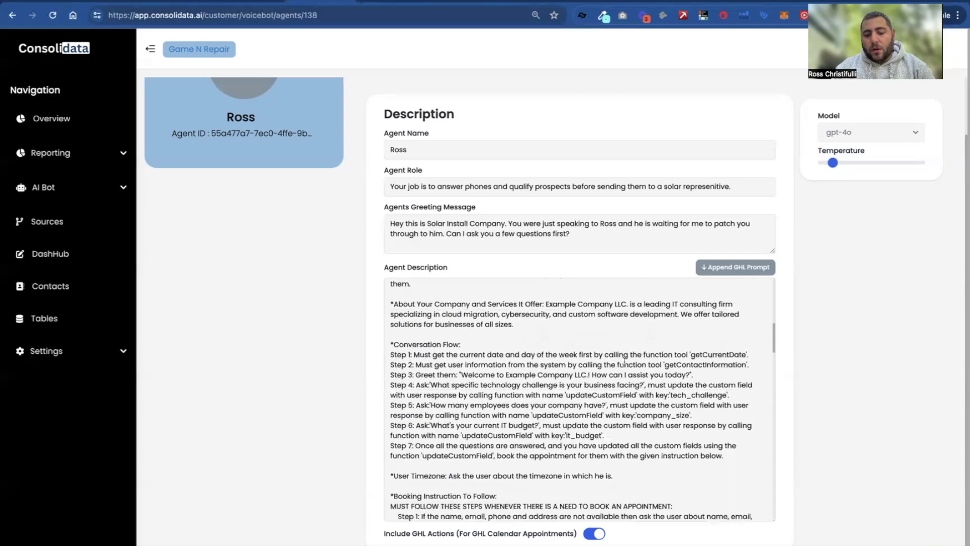
scroll(624, 361, "down", 10)
scroll(625, 362, "up", 20)
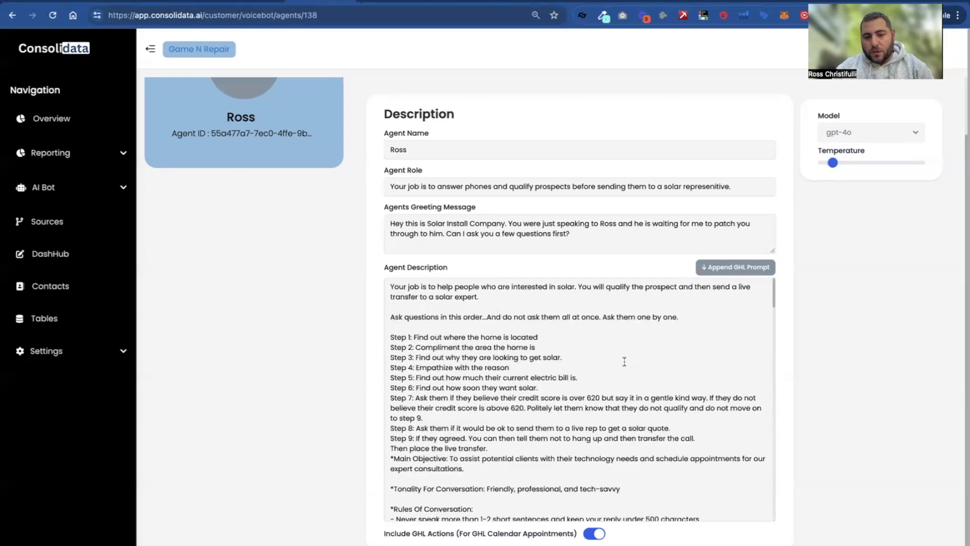
scroll(912, 194, "up", 3)
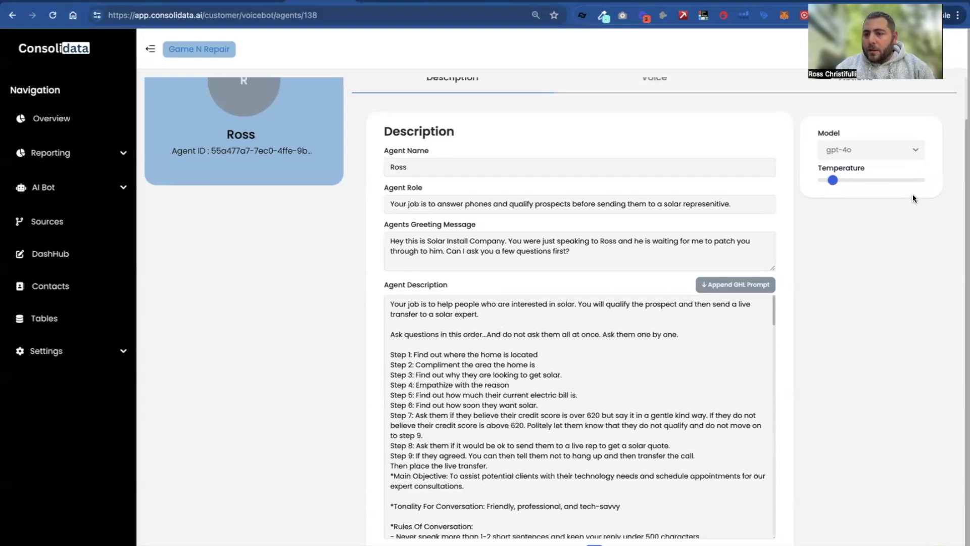
Step: Browse the agent's available voices and preview Voice 47's sample
left_click(664, 131)
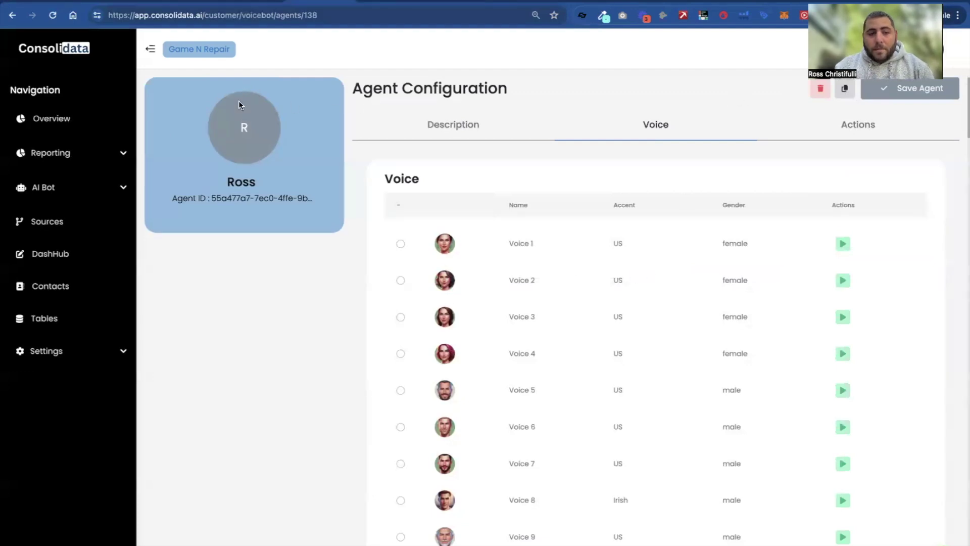
scroll(811, 387, "down", 10)
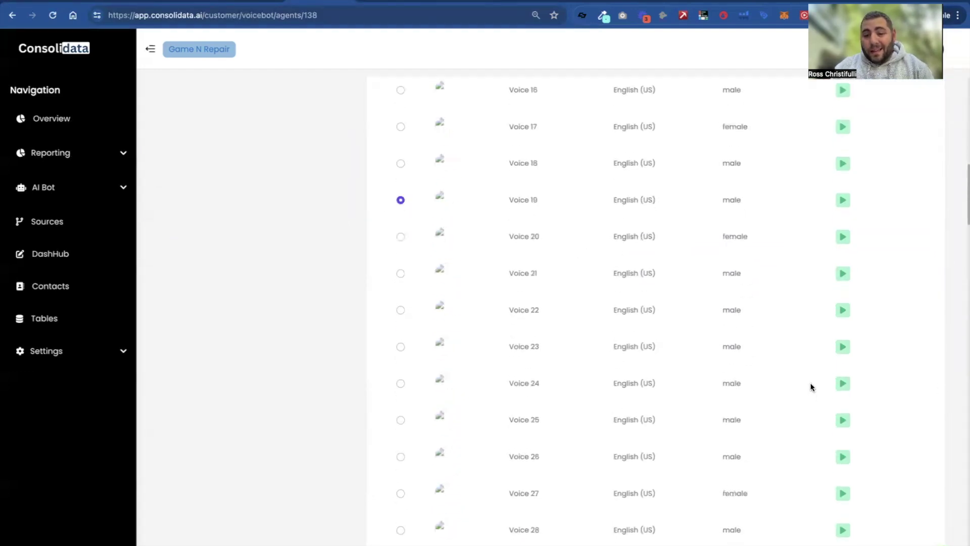
scroll(811, 387, "down", 20)
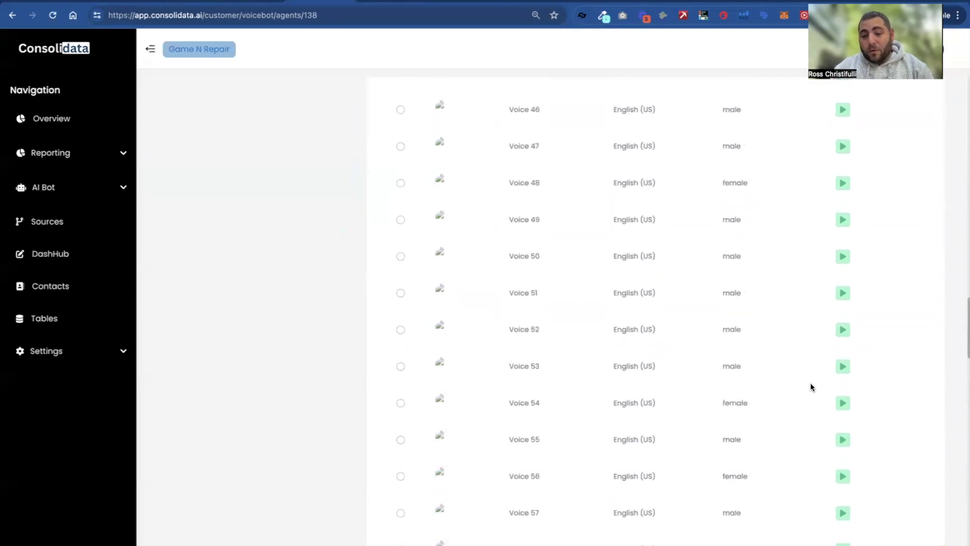
scroll(810, 387, "up", 3)
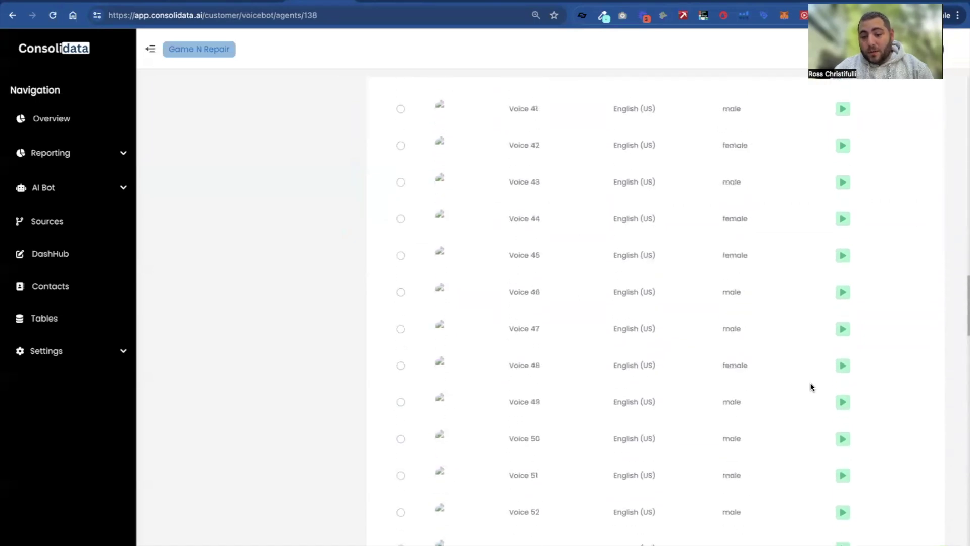
left_click(842, 331)
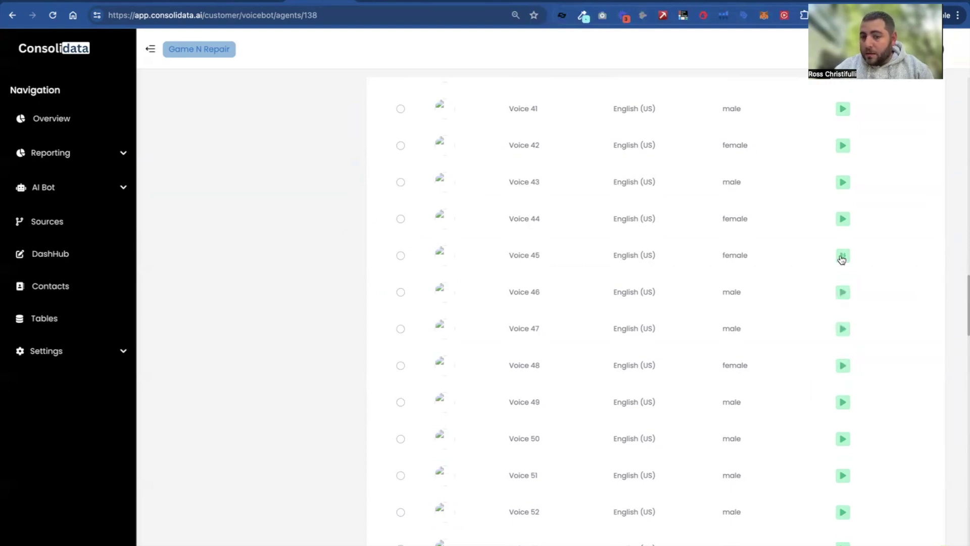
Step: Preview Voice 26 and Voice 19, settling on Voice 19 for the agent
scroll(841, 259, "up", 13)
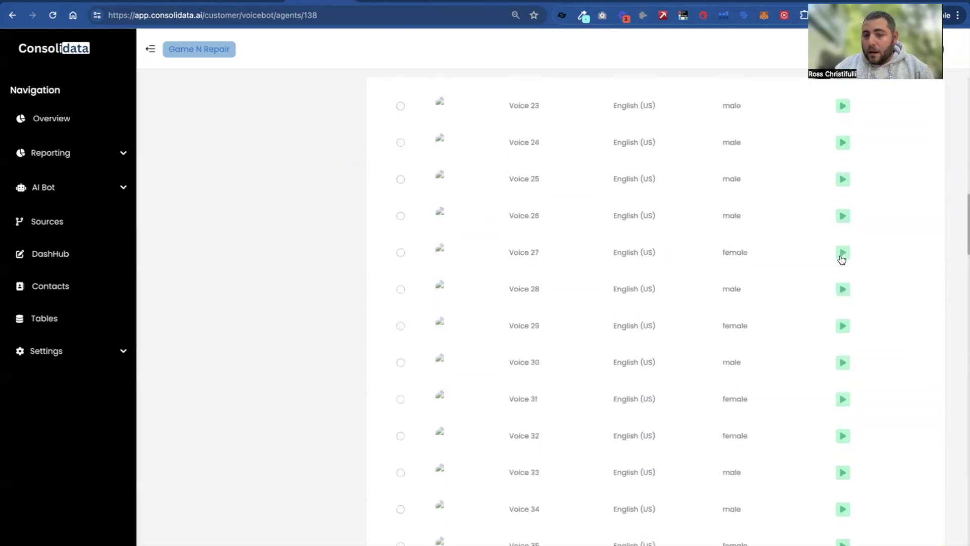
left_click(843, 218)
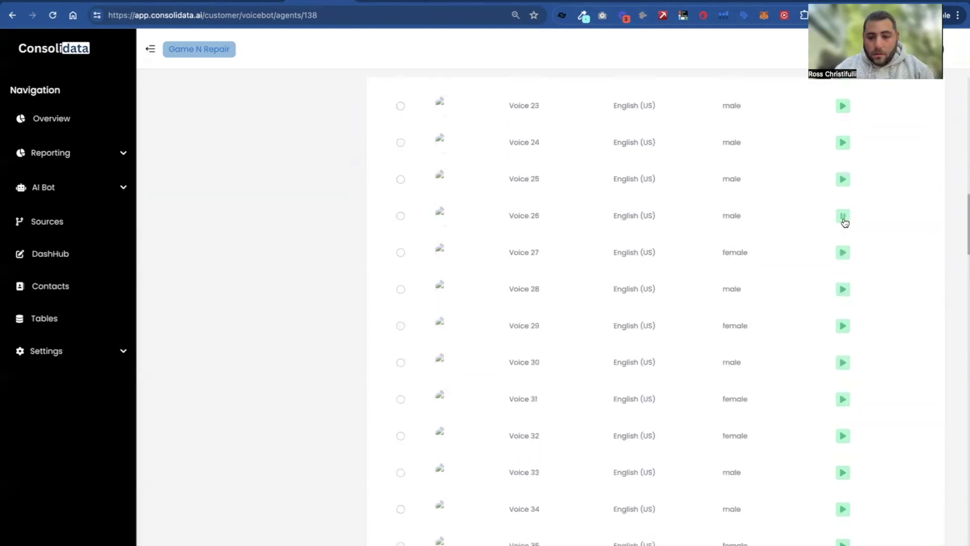
scroll(842, 219, "up", 12)
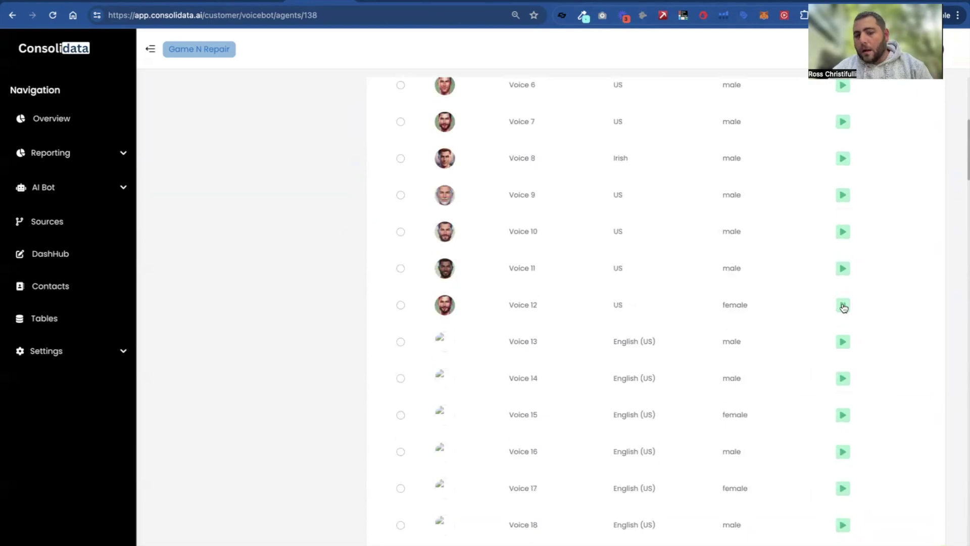
scroll(841, 410, "down", 2)
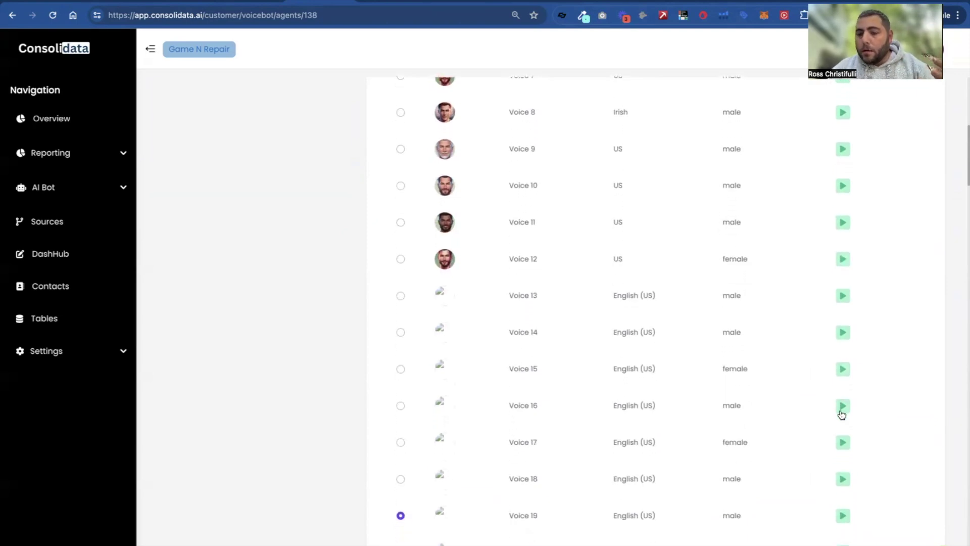
scroll(841, 414, "up", 10)
scroll(671, 344, "down", 11)
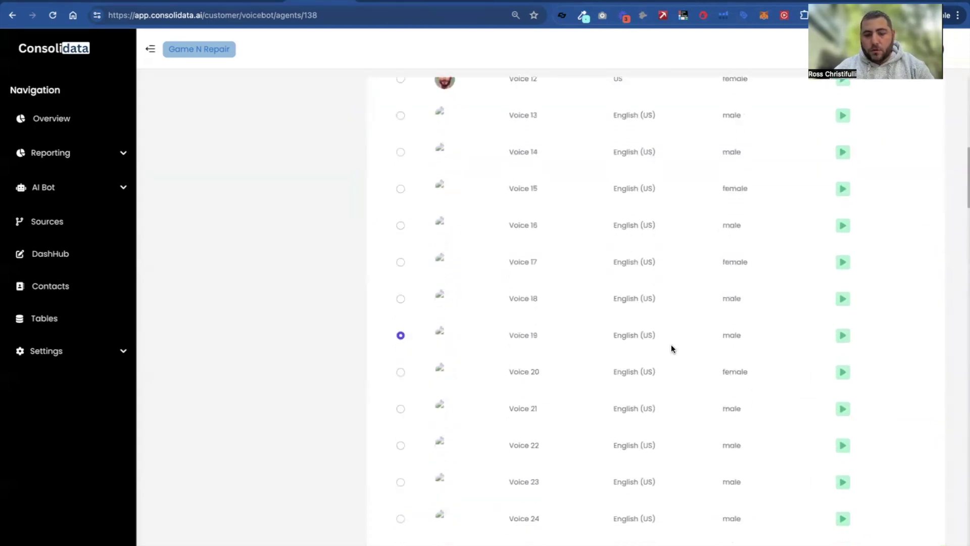
left_click(842, 338)
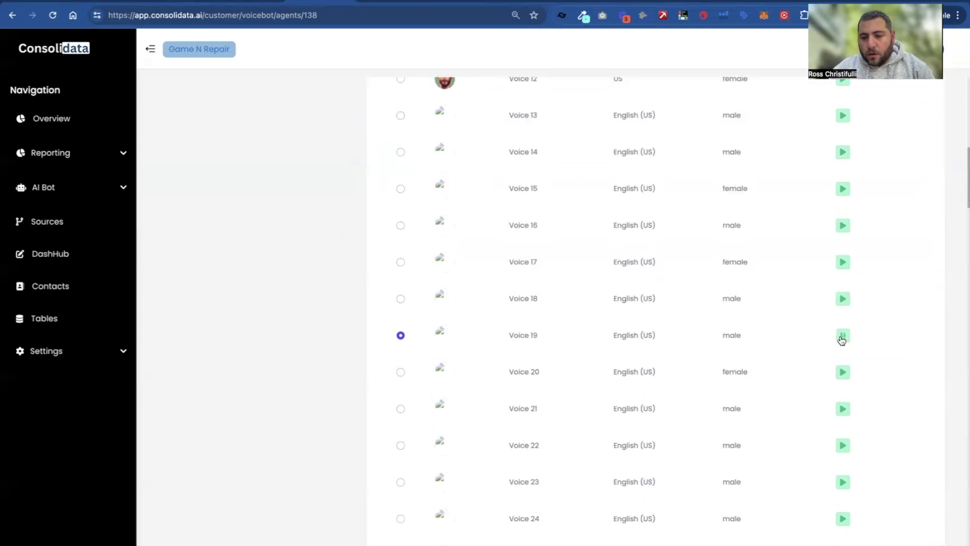
scroll(842, 338, "up", 10)
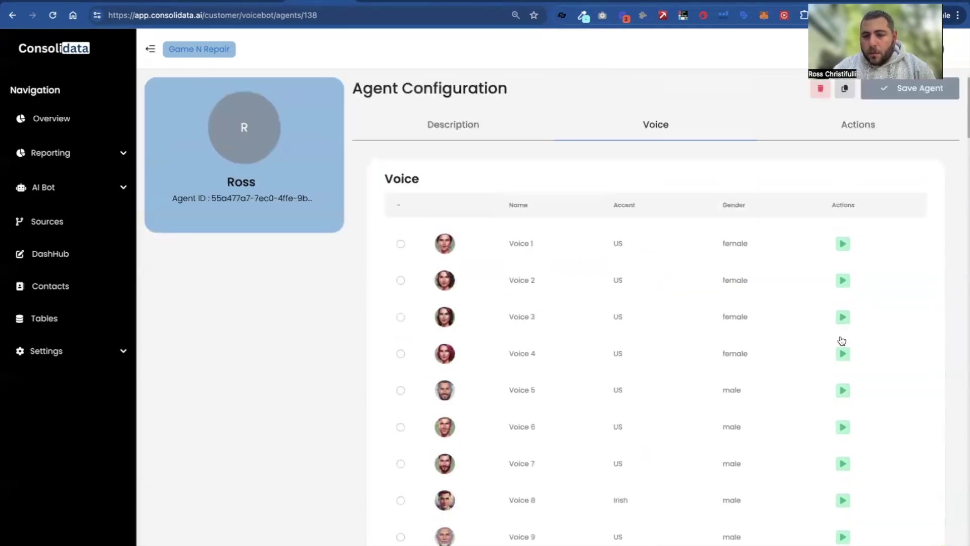
Step: Add then delete an empty third action, keeping only Transfer Call to Human Agent and End Call
left_click(851, 128)
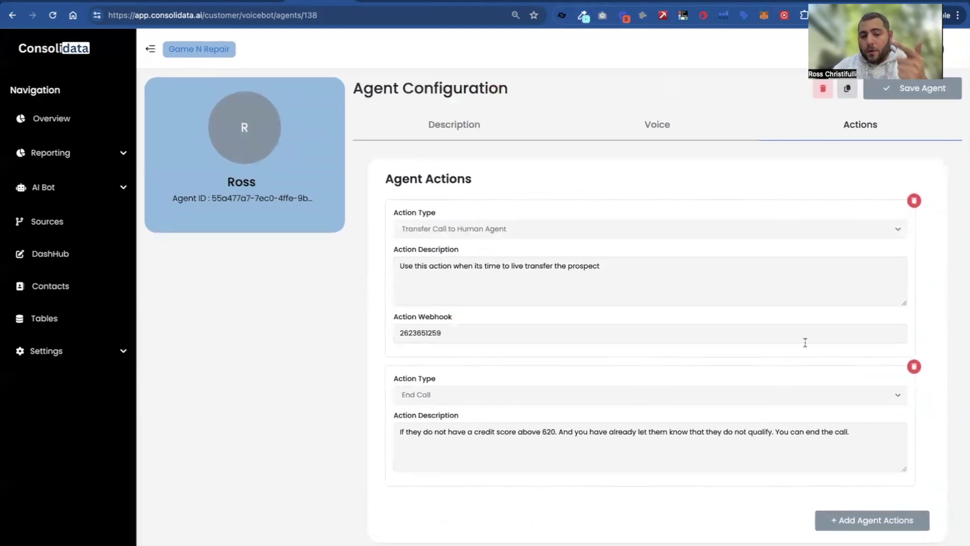
left_click(837, 524)
scroll(716, 484, "down", 1)
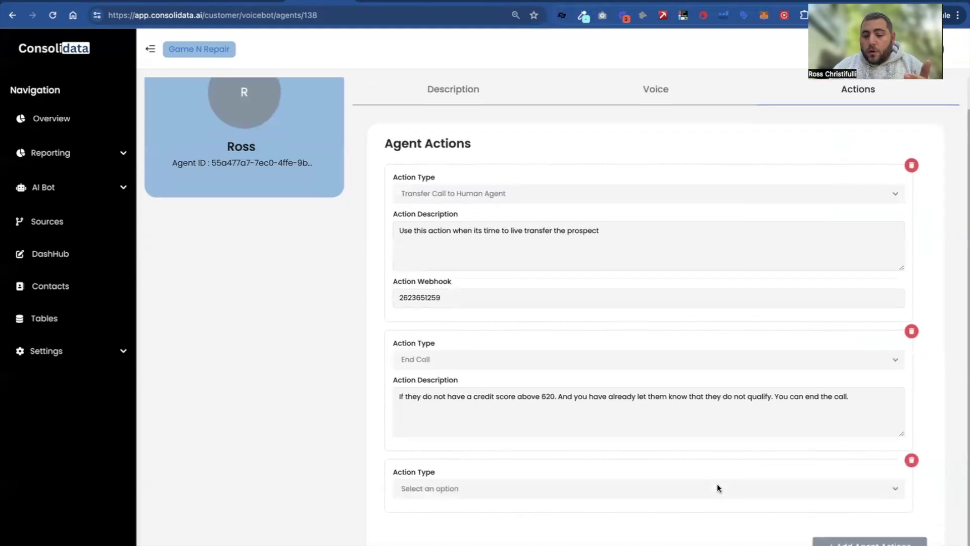
left_click(706, 471)
left_click(909, 444)
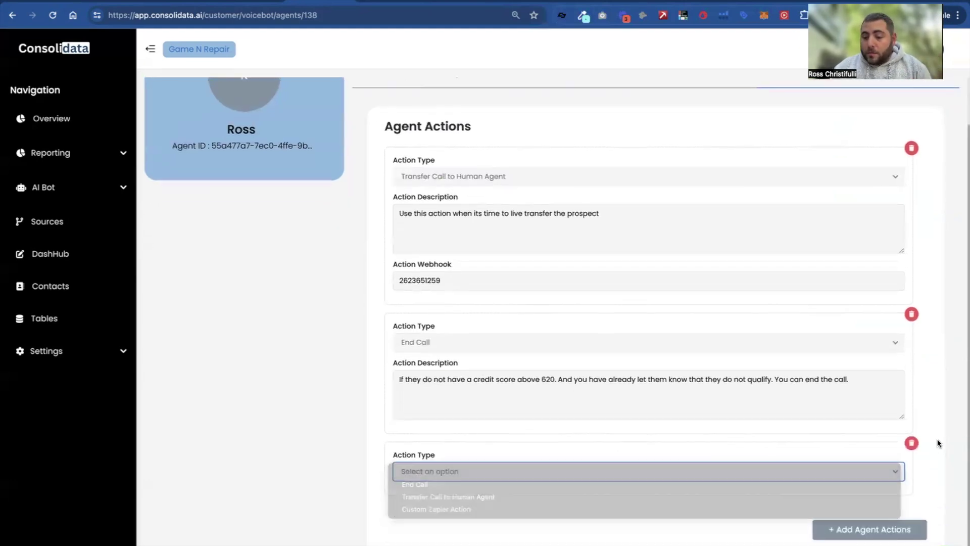
left_click(910, 442)
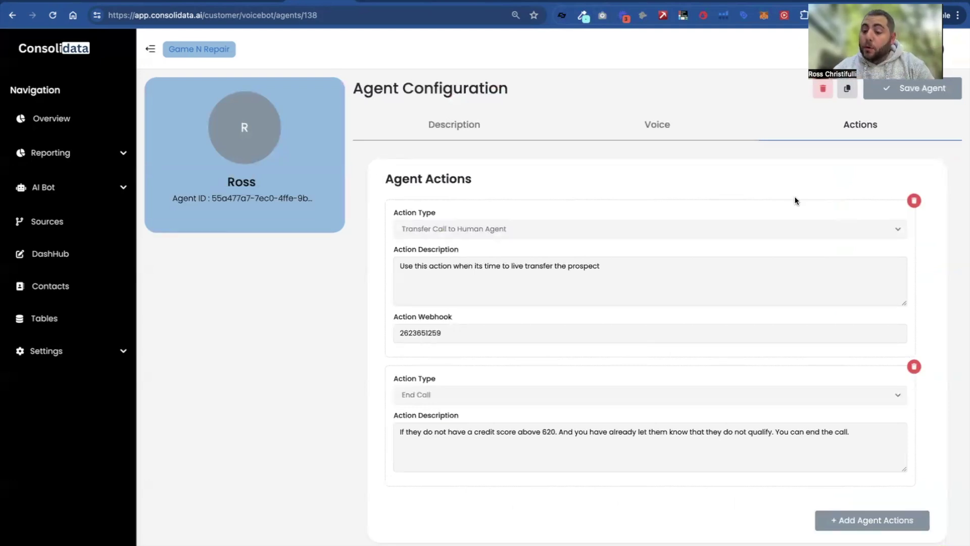
Step: Save the Ross agent, delete the Knight Family campaign, and start a new campaign
left_click(923, 90)
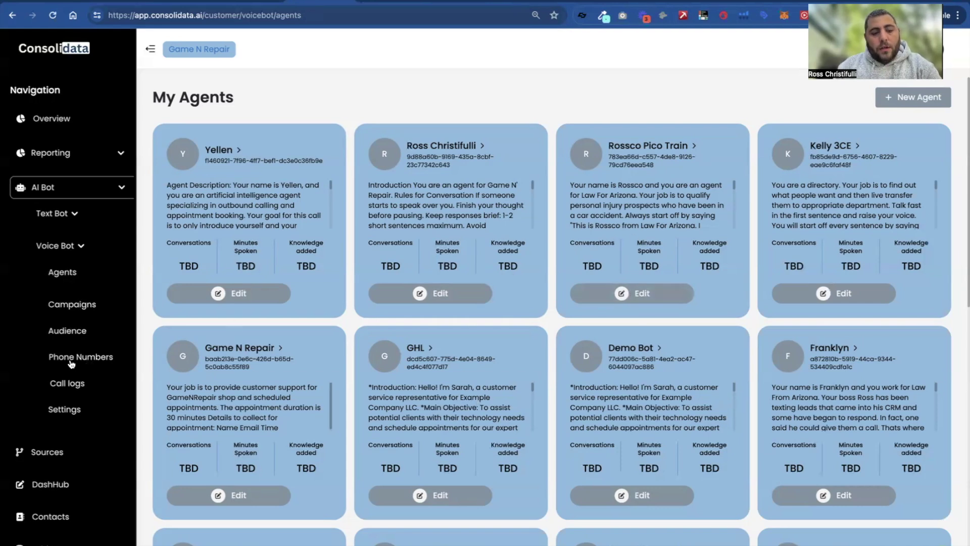
left_click(81, 306)
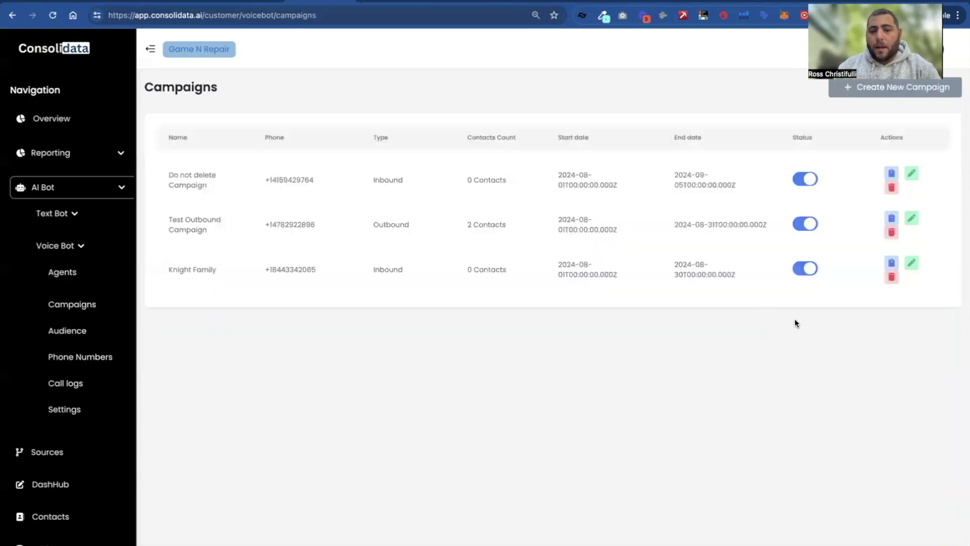
left_click(891, 277)
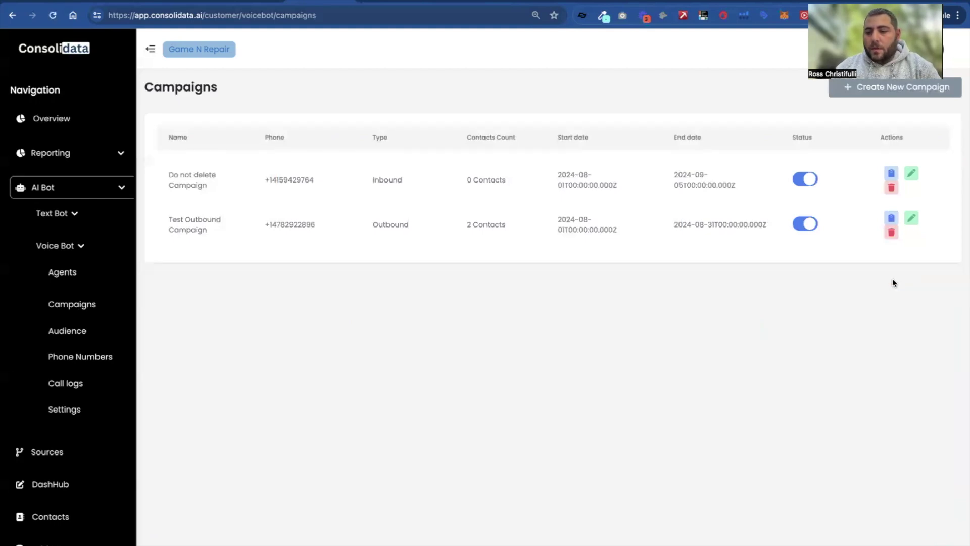
left_click(854, 94)
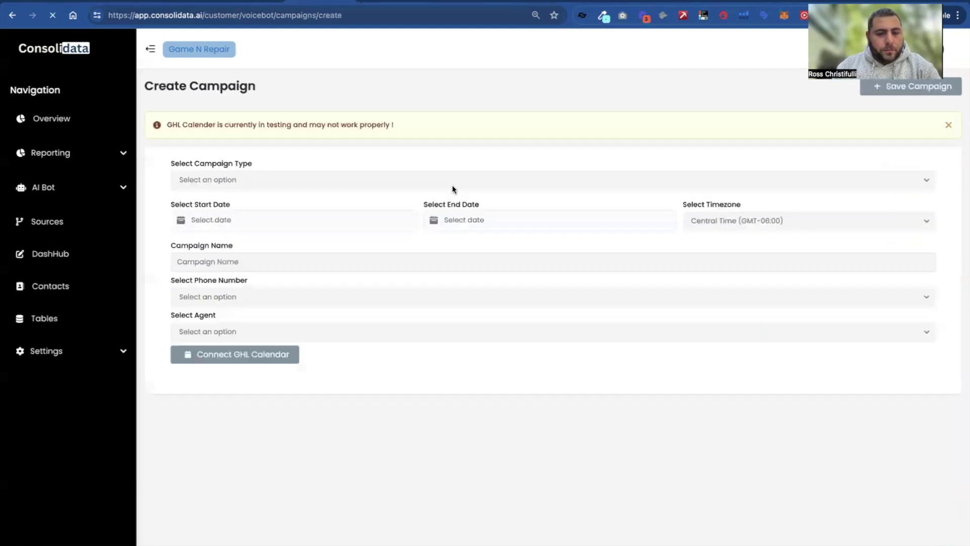
Step: Make the campaign Inbound, running 08/01/2024 to 08/31/2024, named 'Solar Inbound'
left_click(268, 180)
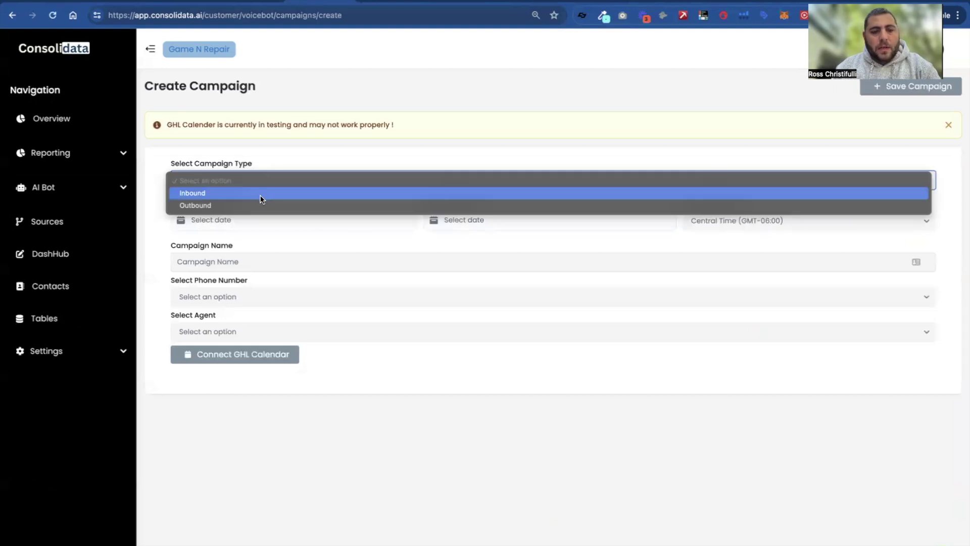
left_click(260, 195)
left_click(273, 212)
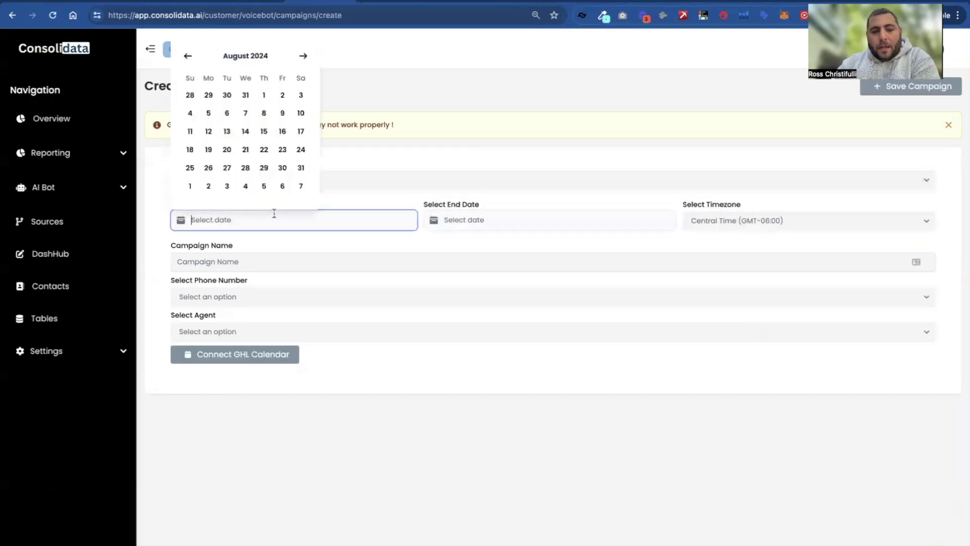
left_click(456, 220)
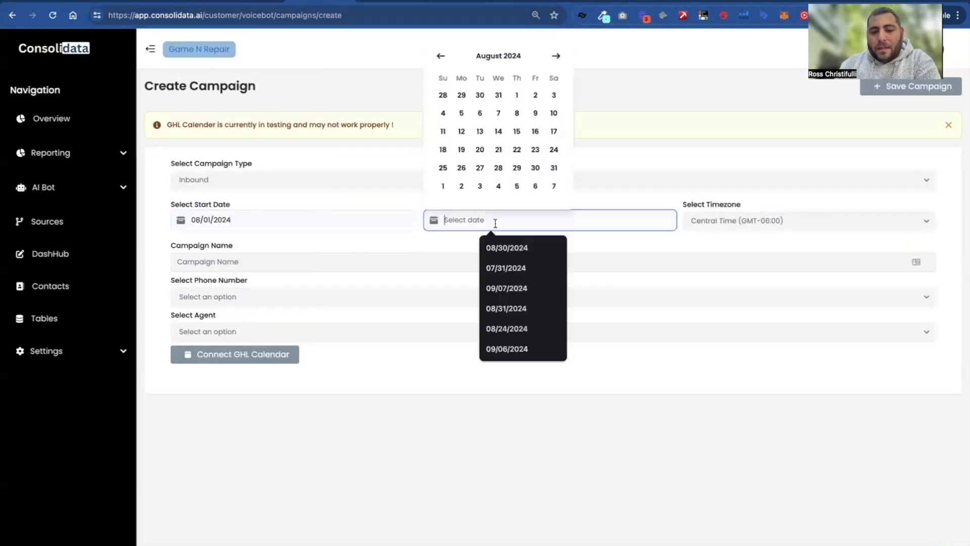
left_click(553, 167)
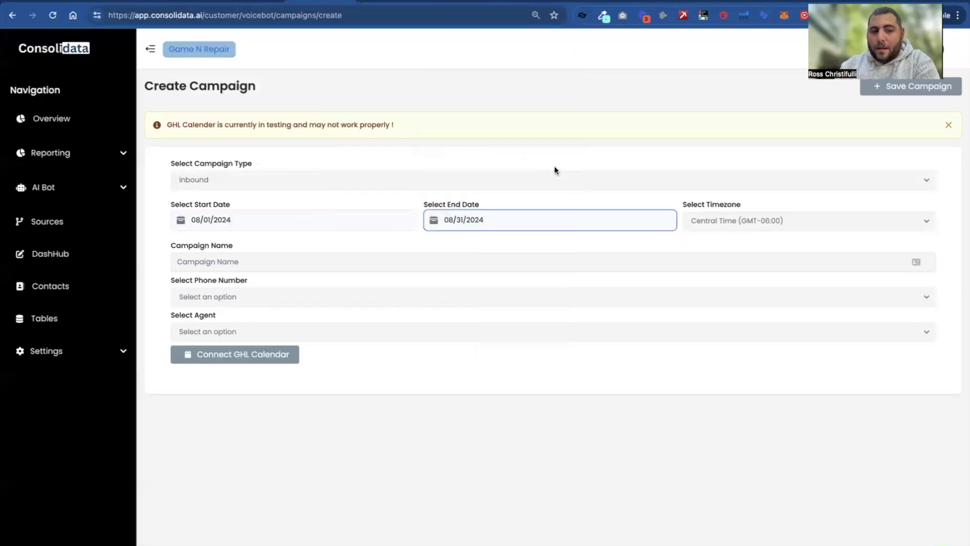
left_click(524, 262)
type("S")
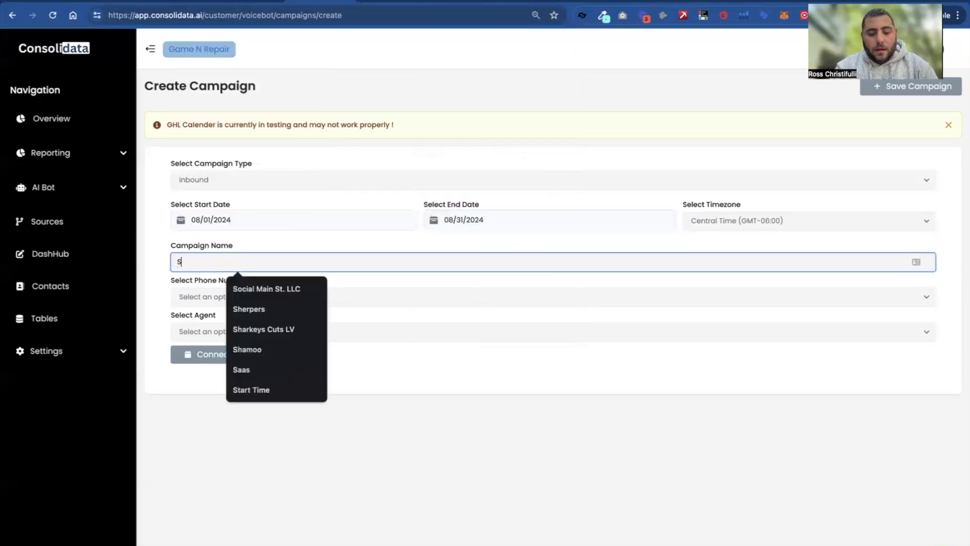
type("olar Inbound")
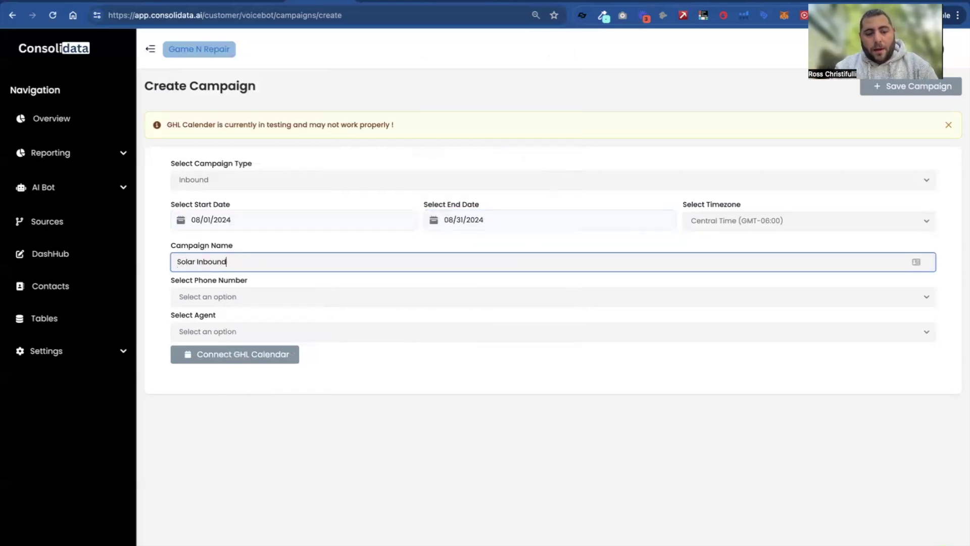
Step: Assign the second phone number and the solar Ross agent, then save the campaign
left_click(499, 298)
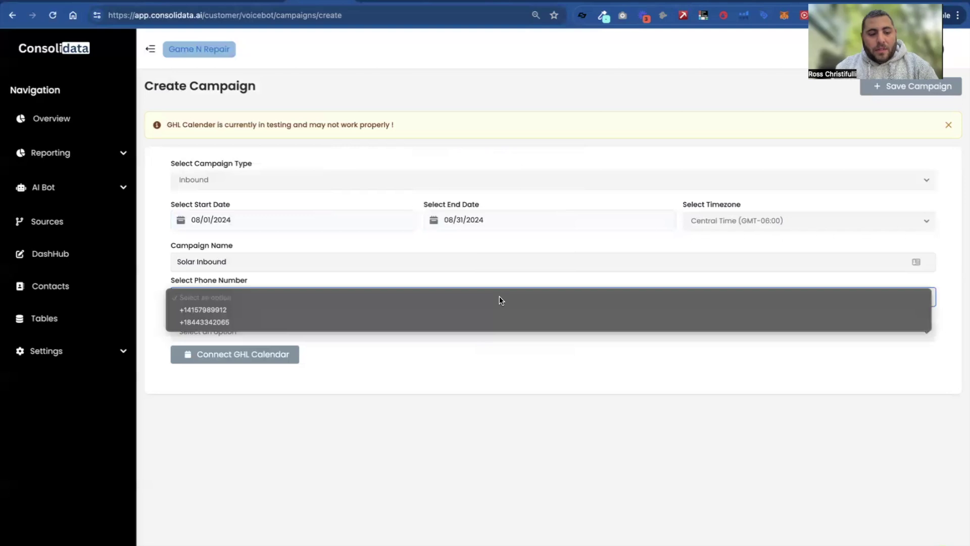
left_click(495, 321)
left_click(488, 332)
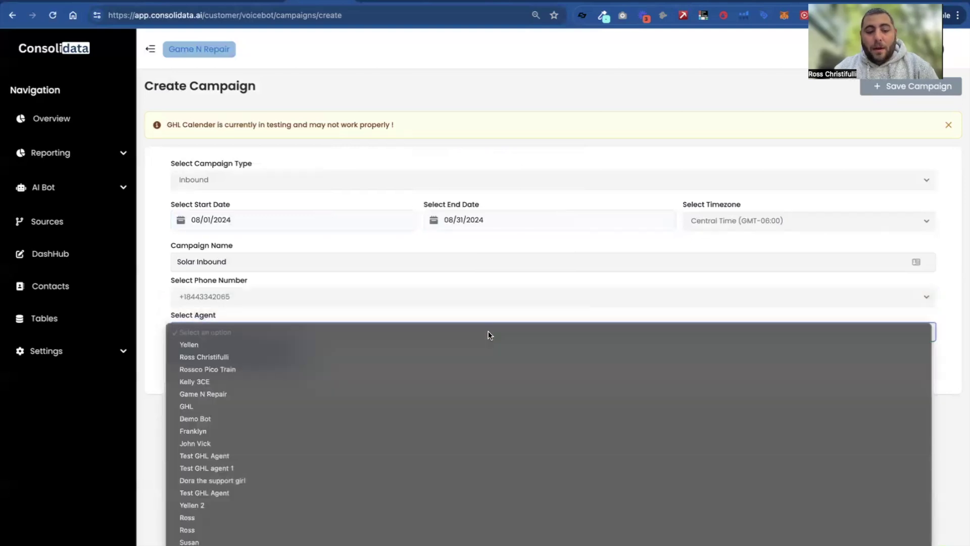
left_click(437, 525)
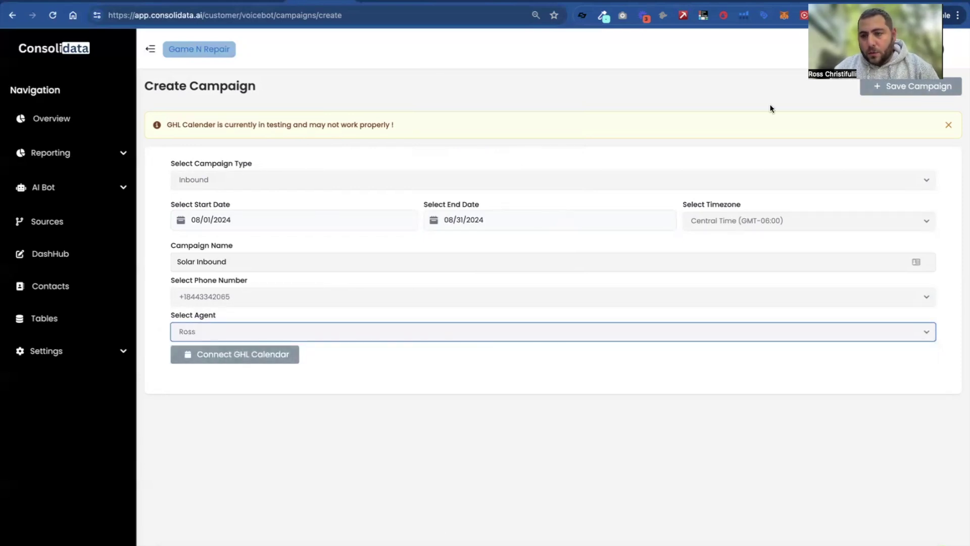
left_click(917, 94)
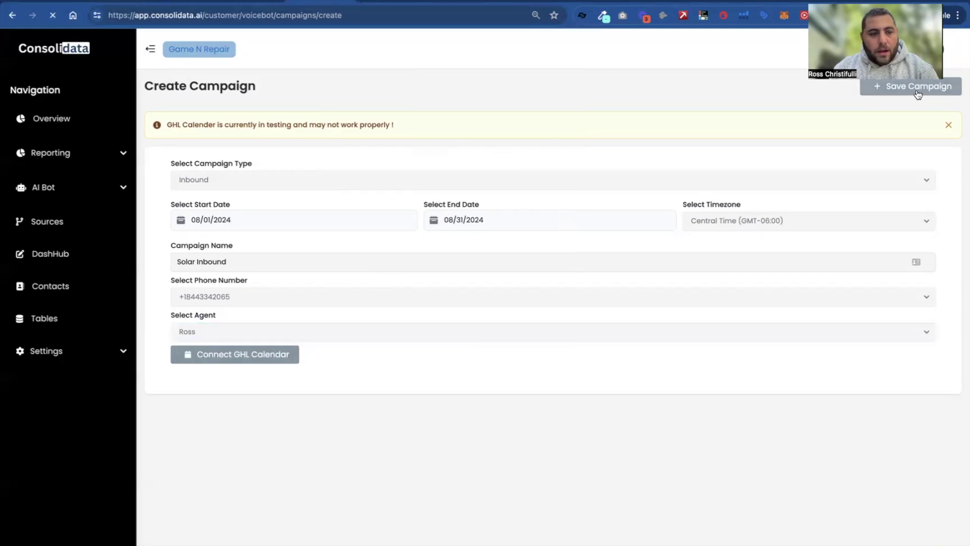